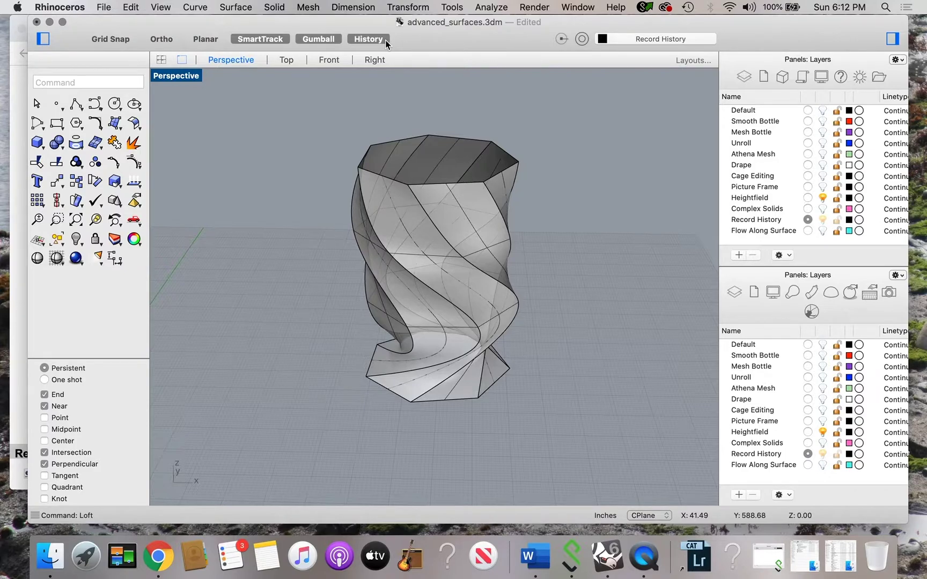
# Check the command history, switch back to the layer list, and leave history recording turned on
pyautogui.click(368, 39)
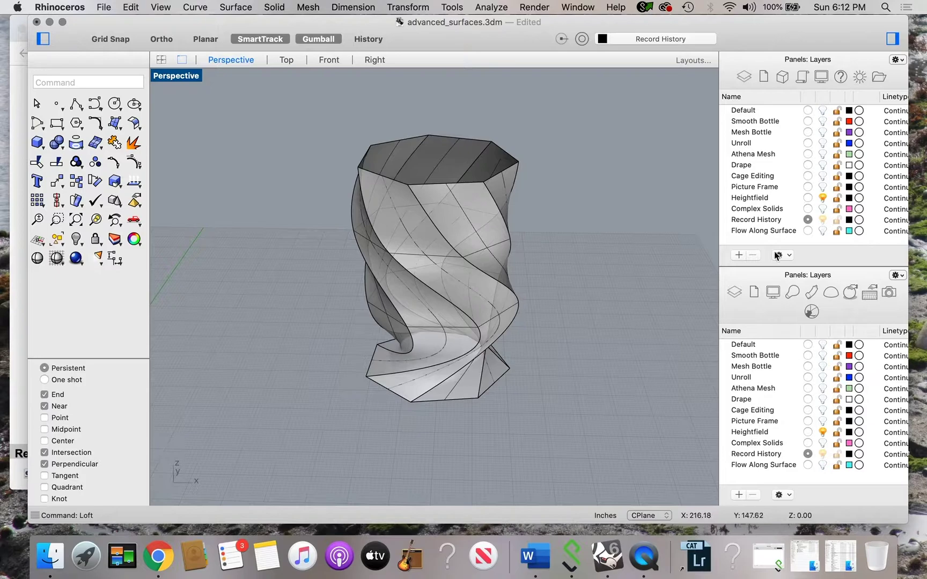
pyautogui.click(801, 77)
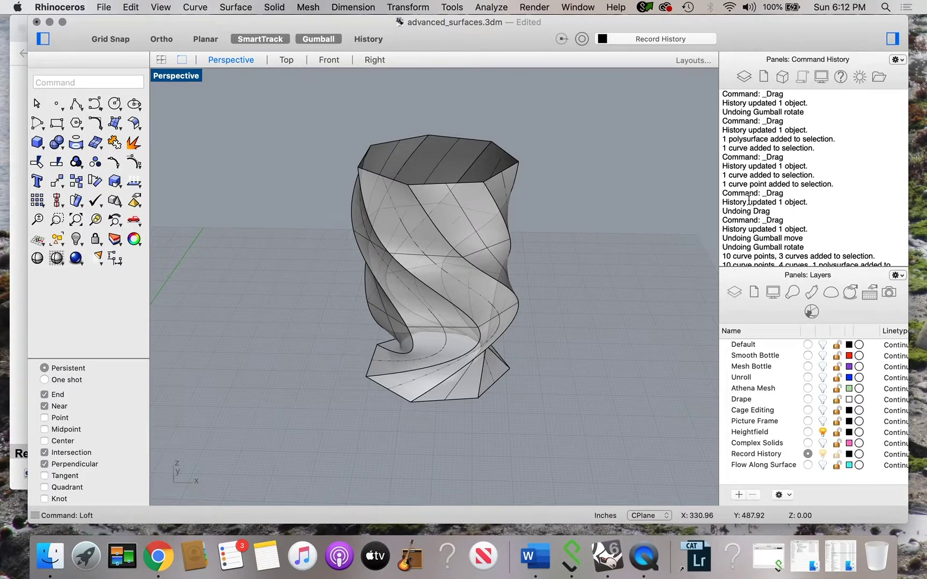
pyautogui.click(743, 77)
pyautogui.click(382, 40)
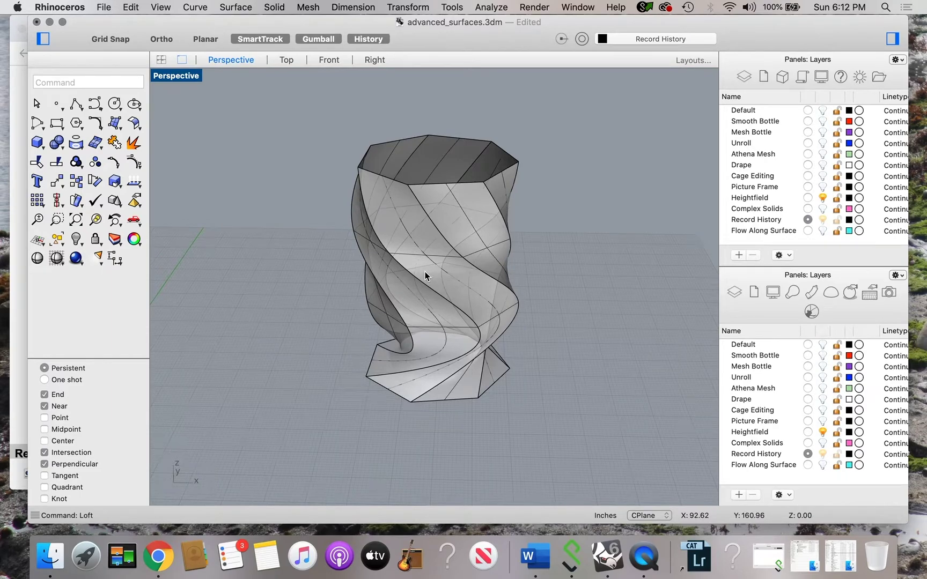
# Rotate the upper intermediate profile curve of the lofted vase about the vertical axis to change the surface's twist
pyautogui.click(437, 260)
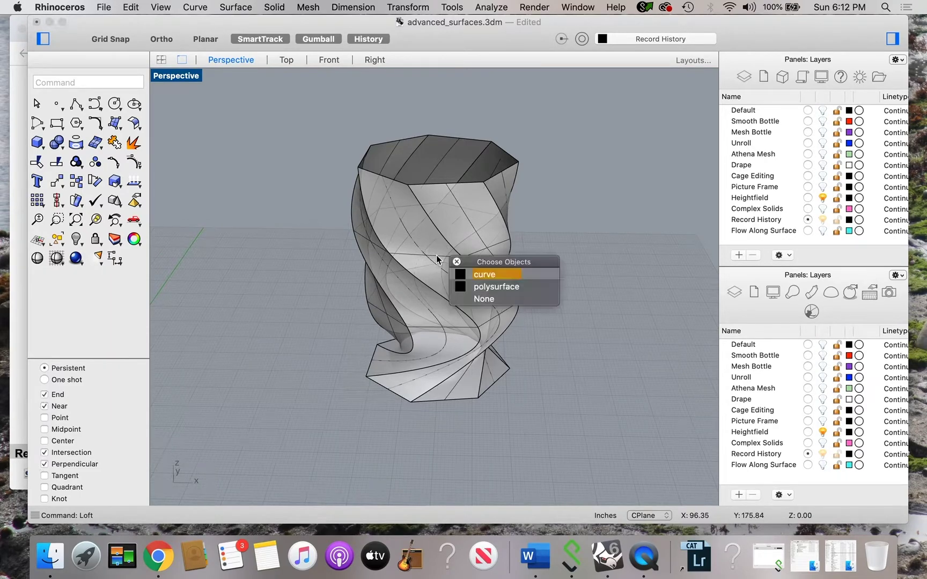
pyautogui.click(484, 273)
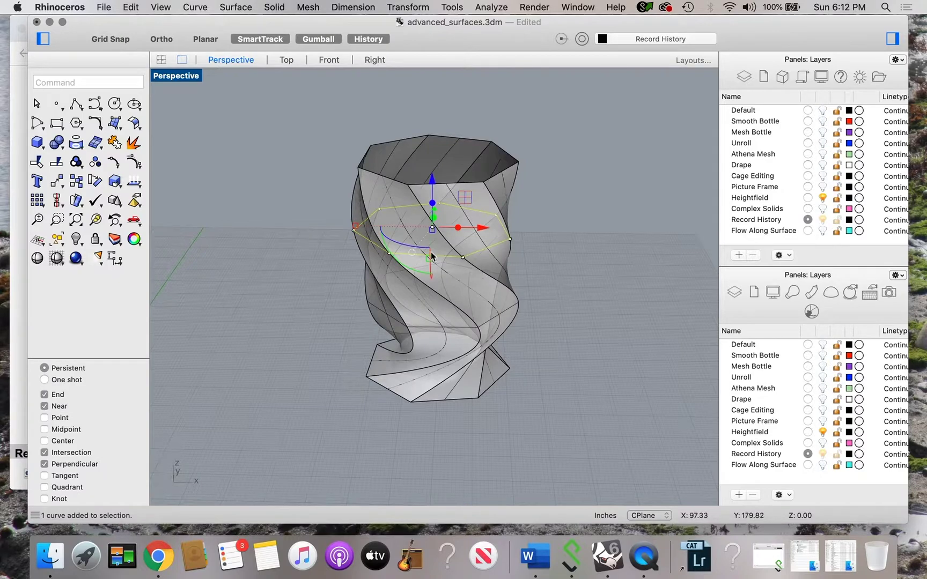
pyautogui.moveTo(387, 240); pyautogui.dragTo(403, 248)
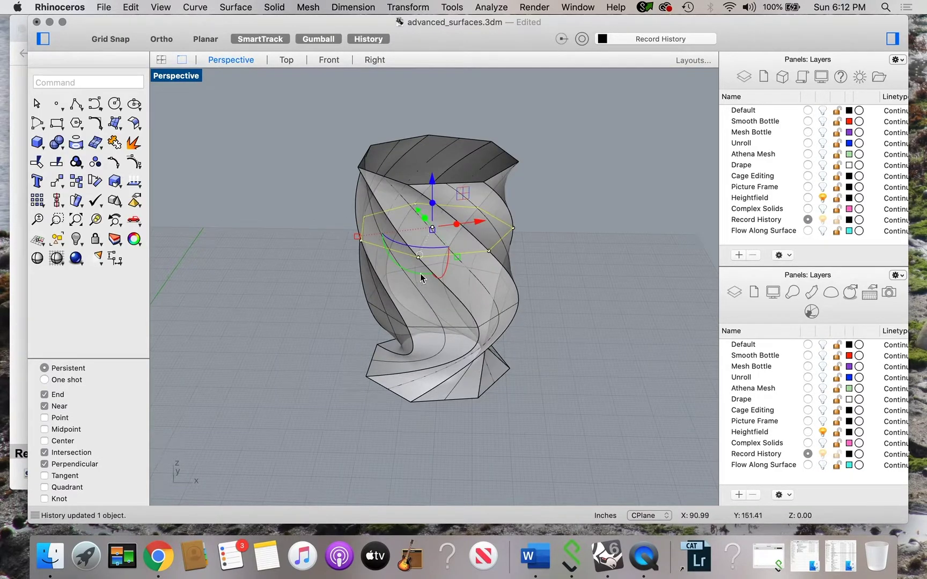
pyautogui.moveTo(397, 239); pyautogui.dragTo(419, 243)
pyautogui.moveTo(418, 244); pyautogui.dragTo(397, 329, button='right')
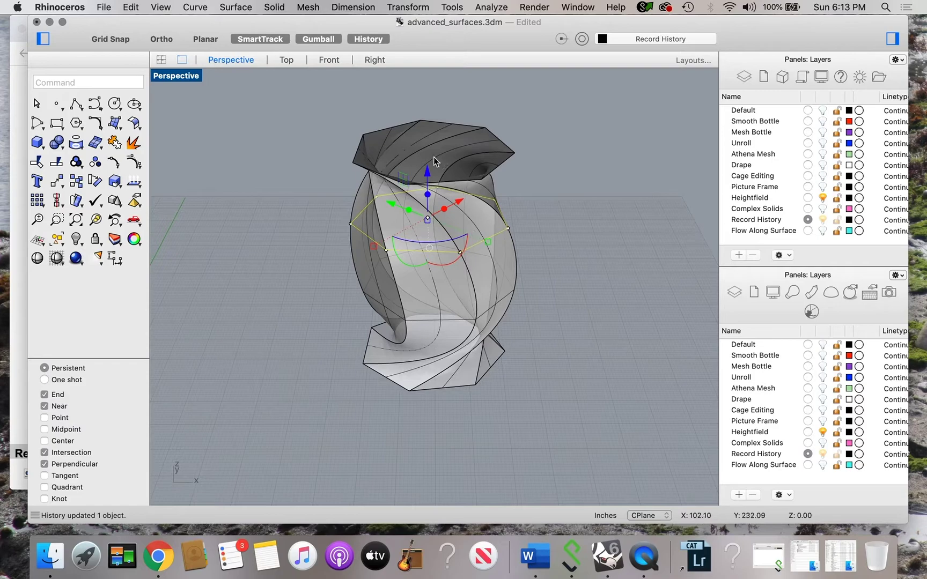
pyautogui.keyDown('shift'); pyautogui.moveTo(352, 362); pyautogui.dragTo(352, 362, button='right'); pyautogui.keyUp('shift')
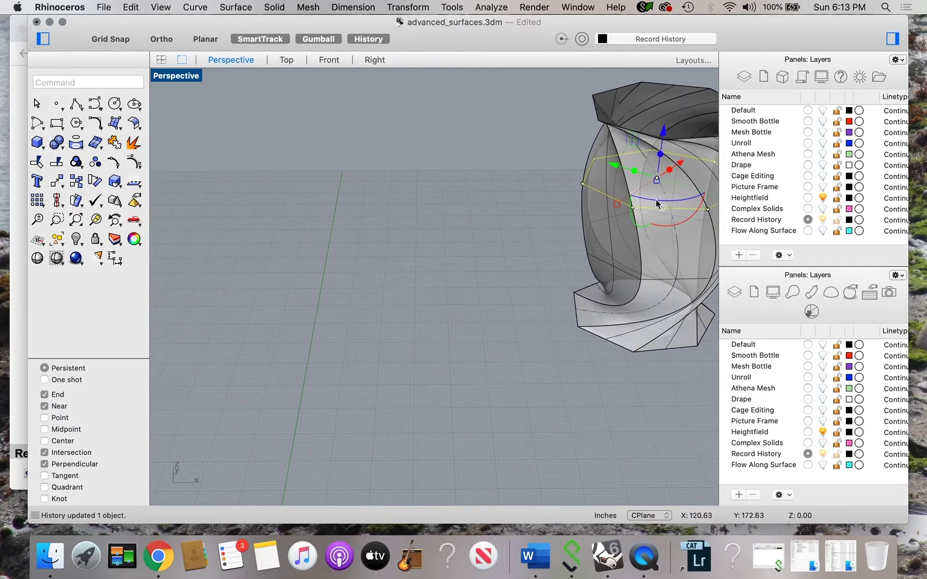
pyautogui.keyDown('shift'); pyautogui.hscroll(10, 624, 231); pyautogui.keyUp('shift')
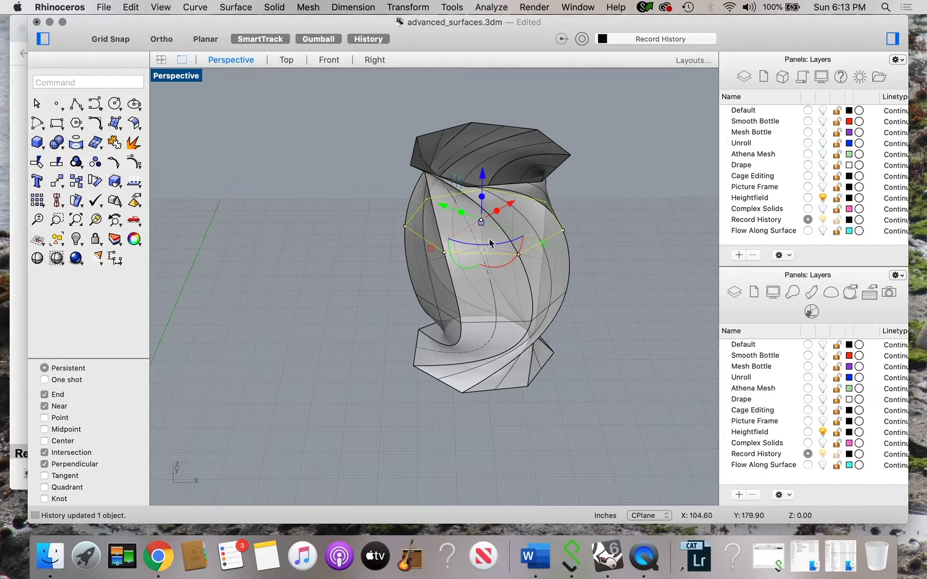
# Rotate the same profile curve further about the vertical axis in both directions to try different twists of the vase
pyautogui.moveTo(470, 245); pyautogui.dragTo(510, 244)
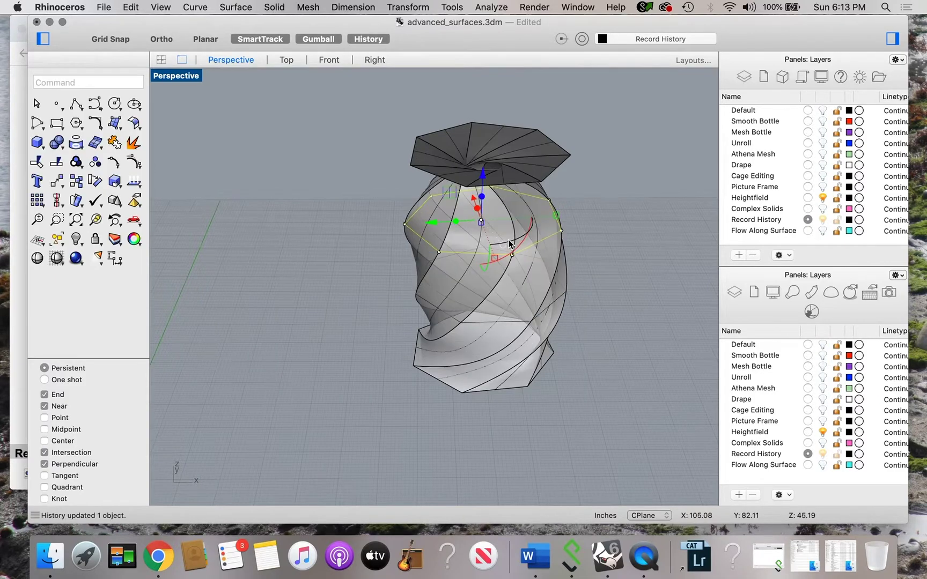
pyautogui.scroll(-8, 509, 243)
pyautogui.scroll(10, 521, 304)
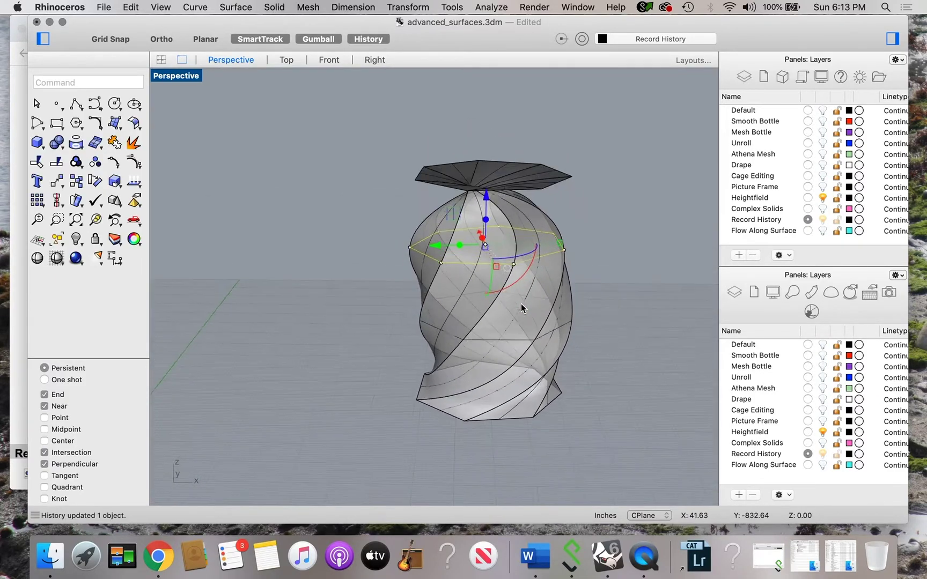
pyautogui.moveTo(539, 215); pyautogui.dragTo(496, 244)
pyautogui.scroll(-10, 497, 242)
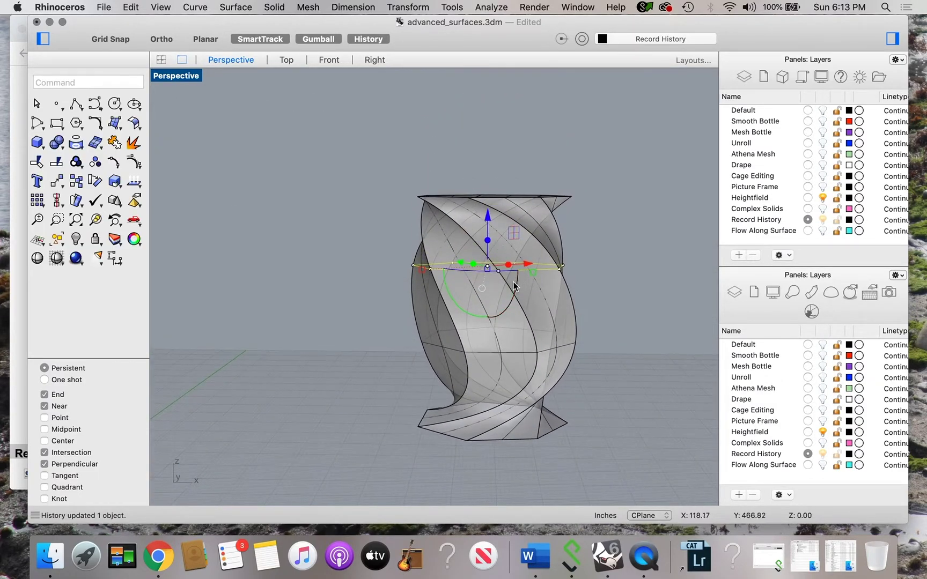
pyautogui.moveTo(507, 270); pyautogui.dragTo(466, 264)
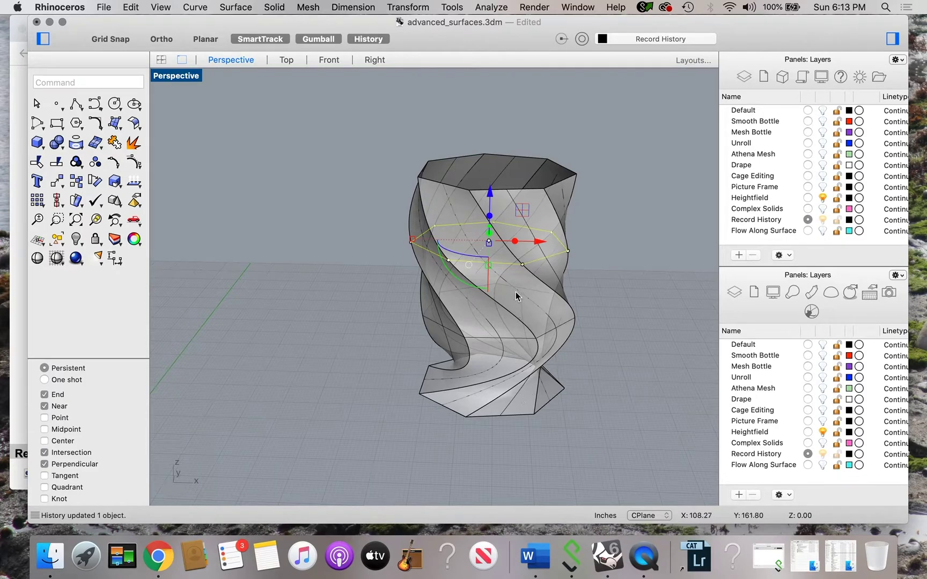
pyautogui.scroll(-3, 503, 269)
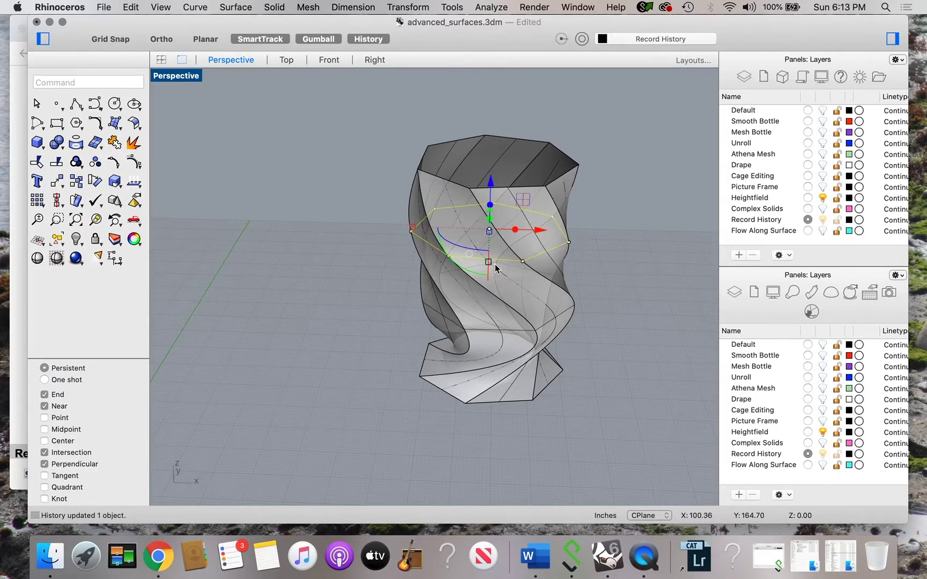
# Shift the upper intermediate profile curve in the negative X direction so the vase leans sideways, and deselect it
pyautogui.moveTo(540, 231); pyautogui.dragTo(512, 234)
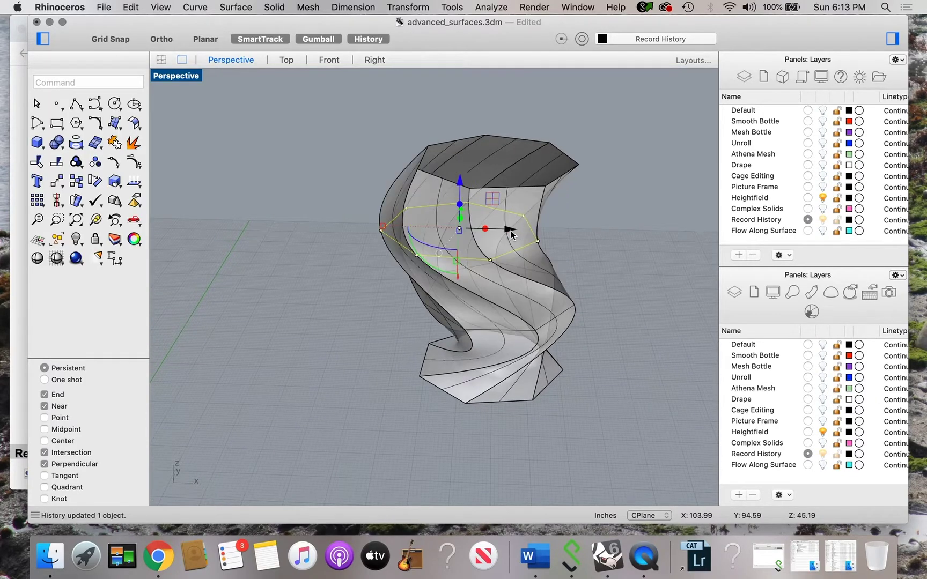
pyautogui.scroll(5, 511, 234)
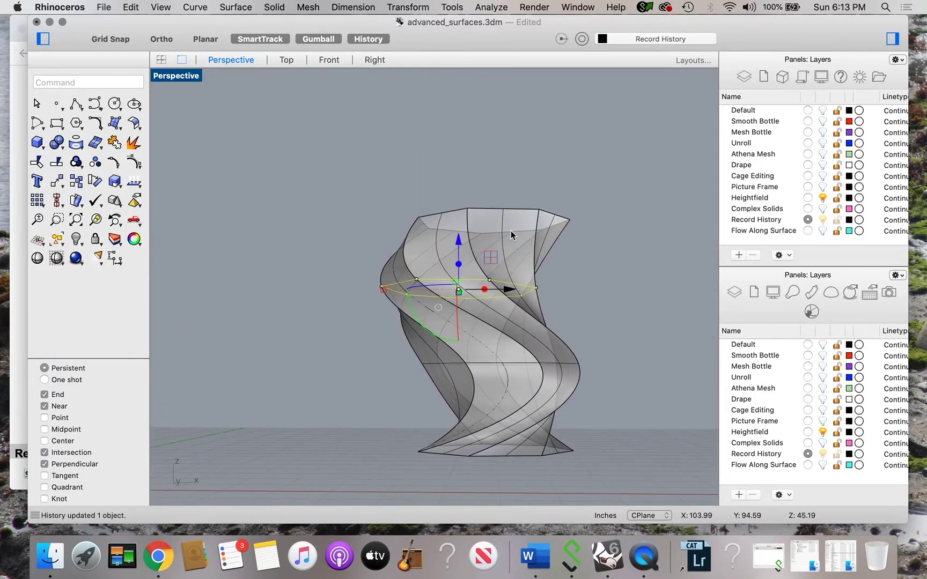
pyautogui.click(353, 432)
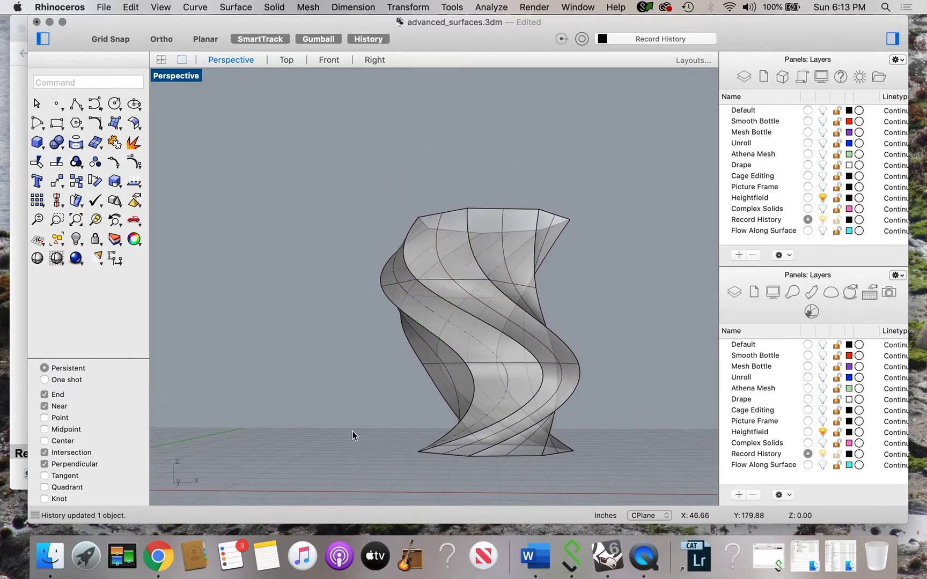
pyautogui.scroll(-4, 353, 431)
pyautogui.scroll(-2, 353, 432)
pyautogui.scroll(3, 371, 350)
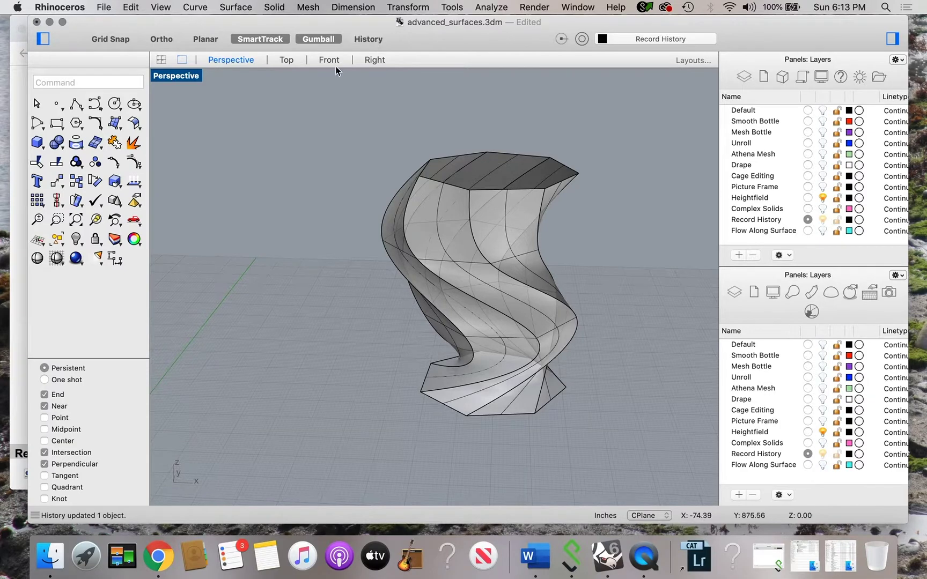
# With history recording on, move the whole vase and all its profile curves in negative X, accepting the history break
pyautogui.click(378, 42)
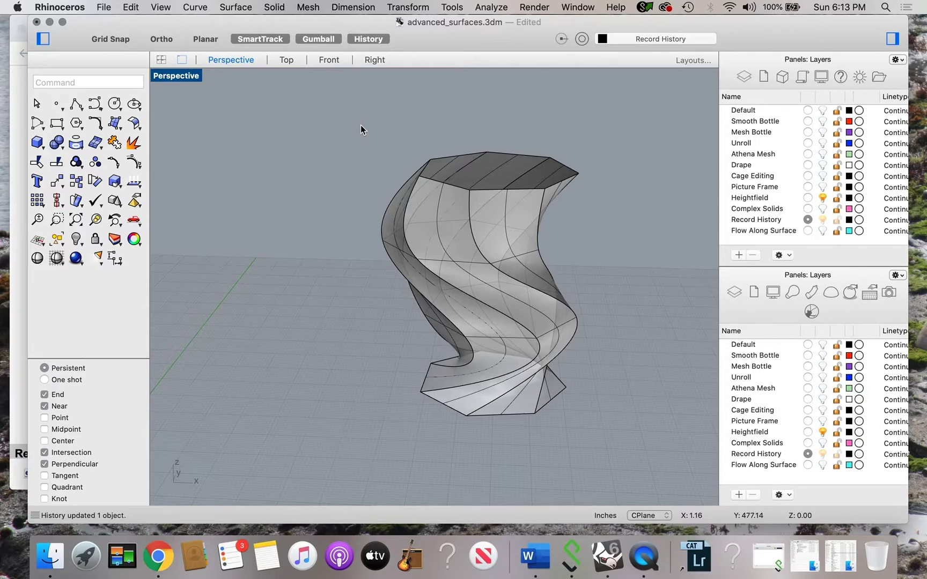
pyautogui.moveTo(363, 109); pyautogui.dragTo(637, 445)
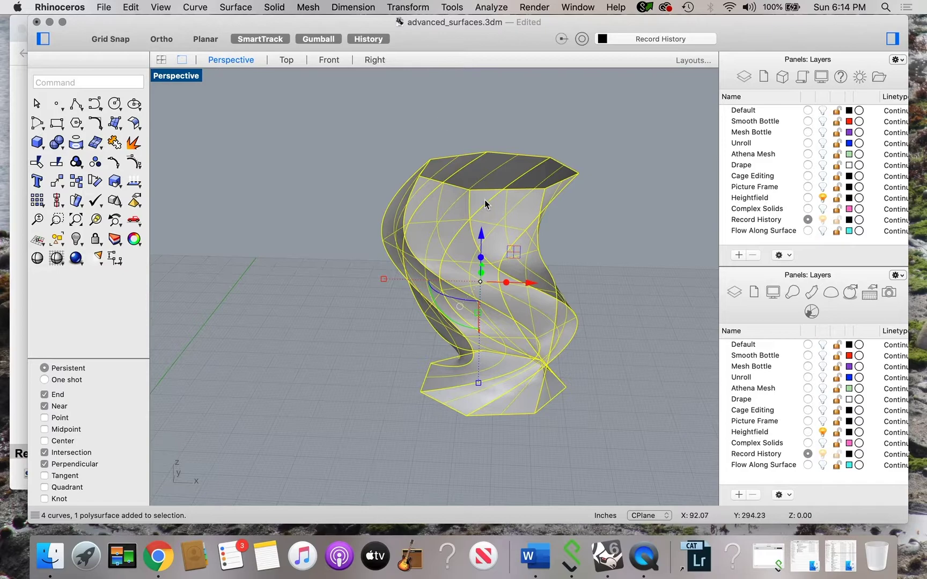
pyautogui.moveTo(532, 283); pyautogui.dragTo(408, 285)
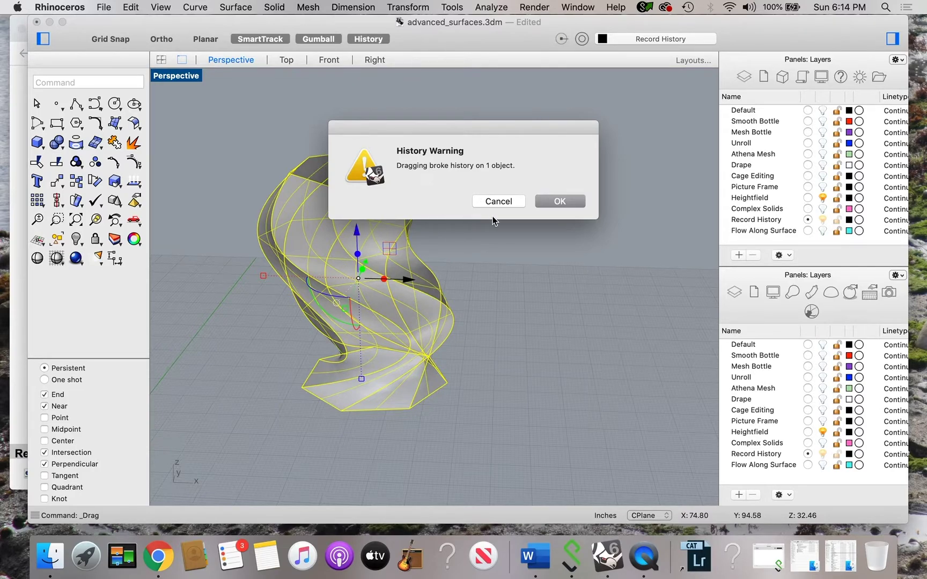
pyautogui.click(558, 202)
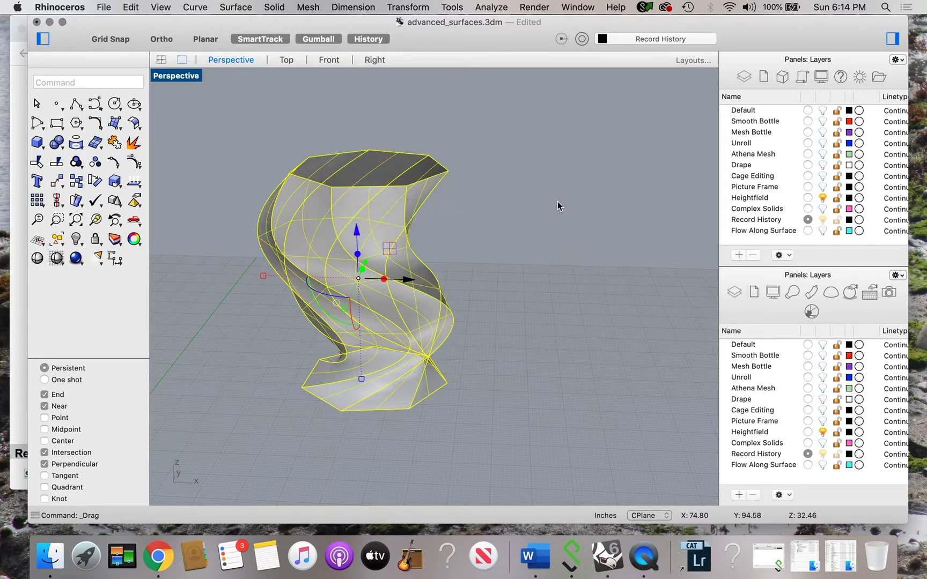
# Try to reshape the moved vase by selecting its upper intermediate profile curve and rotating it about the vertical axis
pyautogui.click(321, 261)
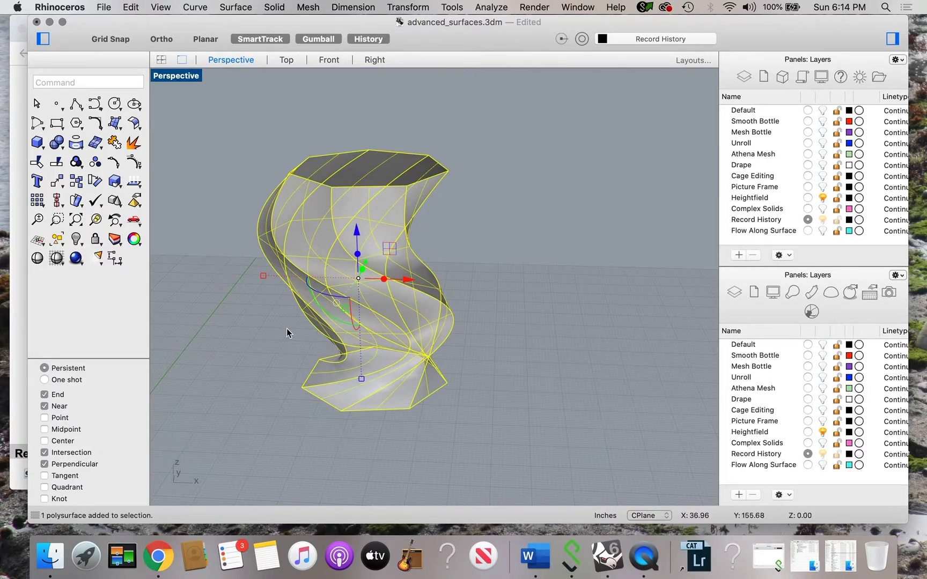
pyautogui.click(247, 325)
pyautogui.click(317, 257)
pyautogui.click(512, 283)
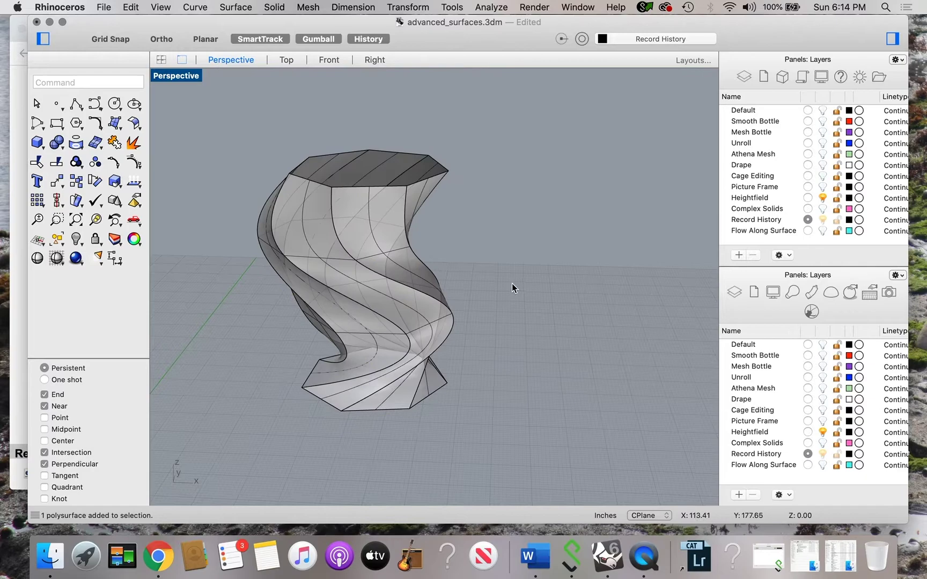
pyautogui.click(372, 256)
pyautogui.click(406, 273)
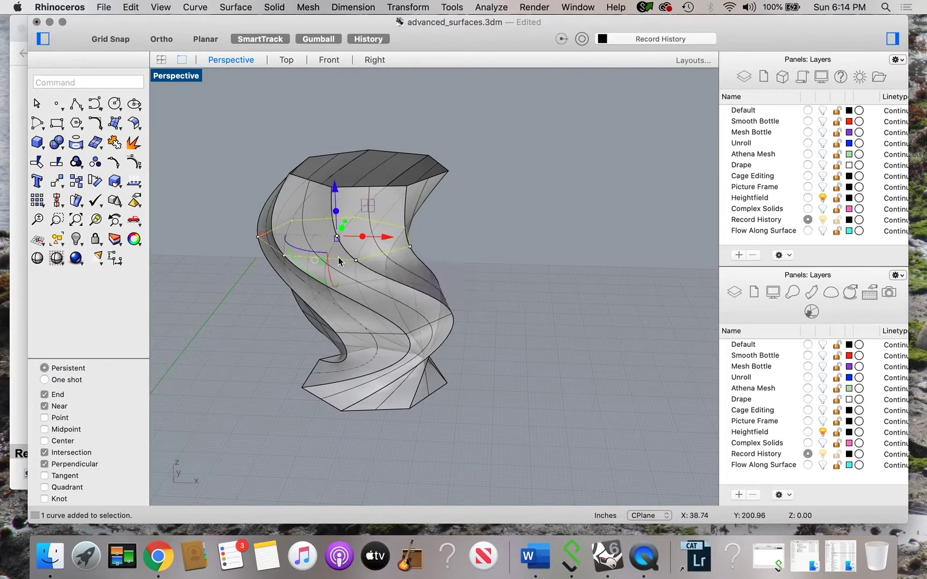
pyautogui.moveTo(300, 244); pyautogui.dragTo(326, 267)
# Undo the curve rotation and the move of the whole vase
pyautogui.press('super+z')
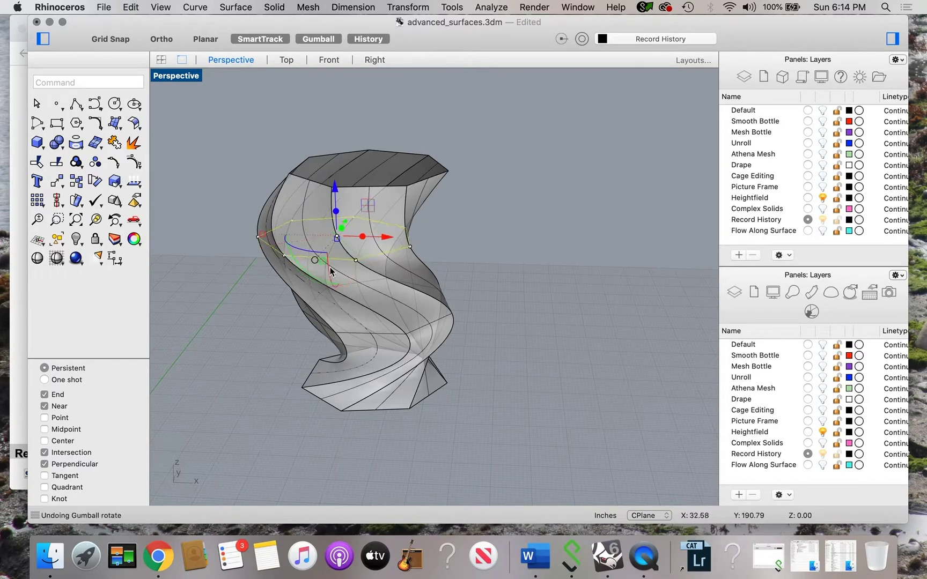
pyautogui.press('super+z')
pyautogui.click(332, 324)
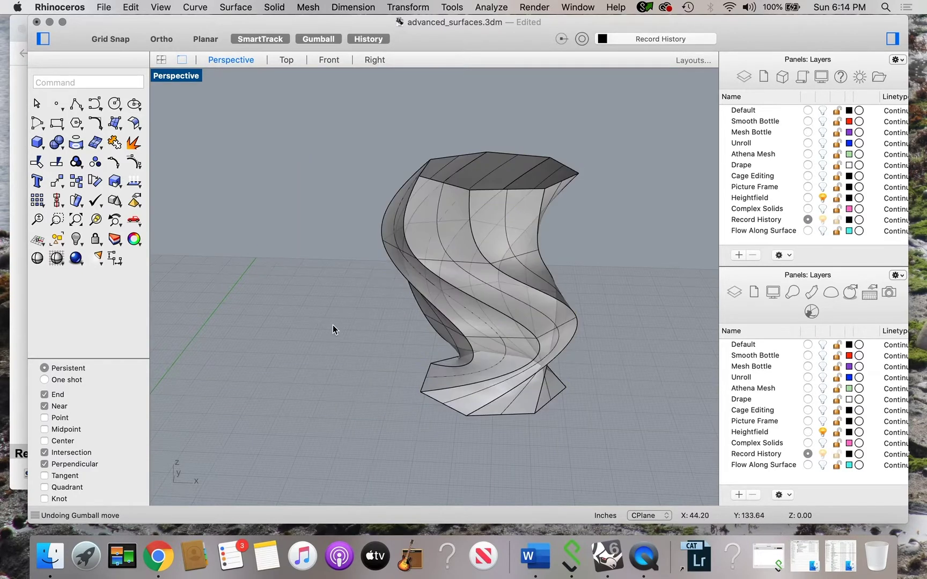
# Rotate the upper intermediate profile curve slightly about the vertical axis to adjust the vase's twist, and deselect it
pyautogui.click(456, 264)
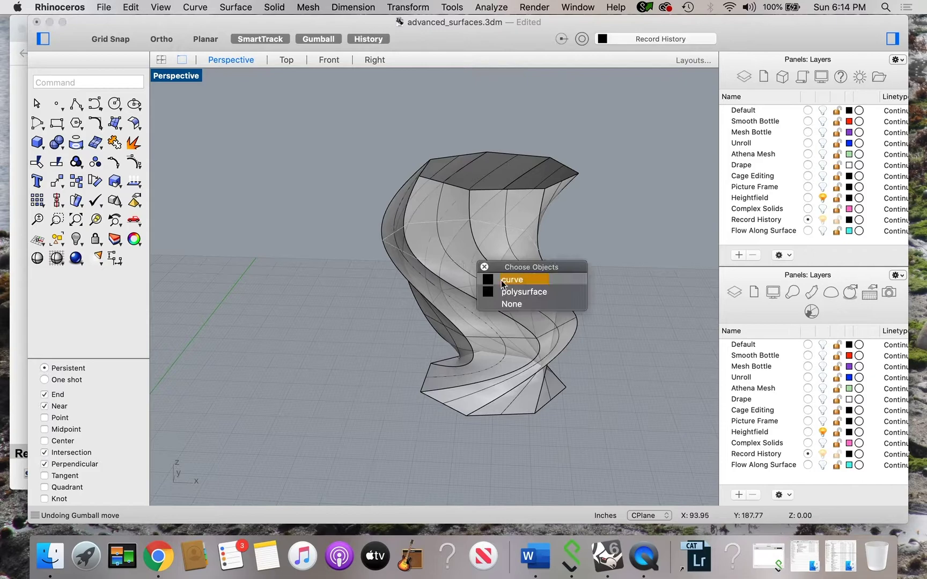
pyautogui.click(507, 278)
pyautogui.moveTo(415, 248); pyautogui.dragTo(429, 253)
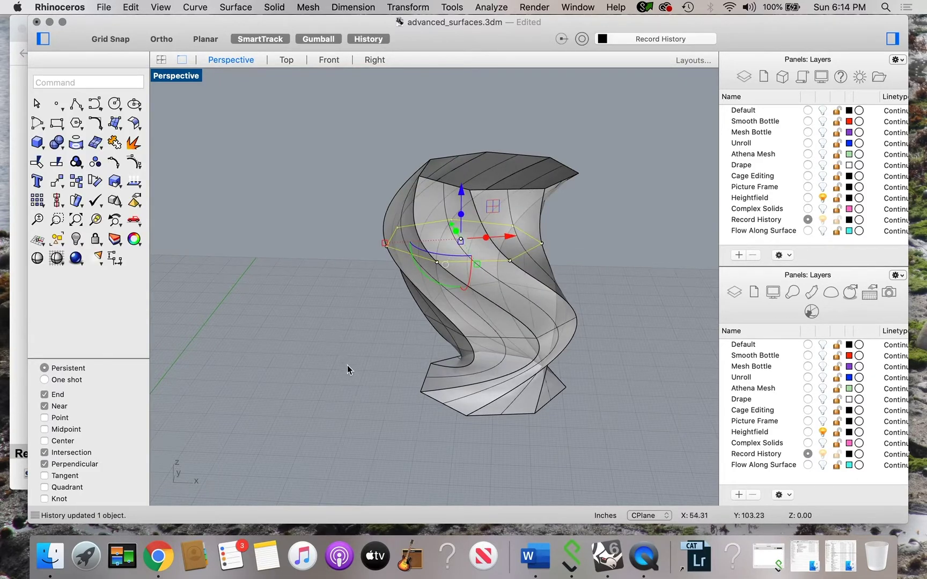
pyautogui.moveTo(347, 365); pyautogui.dragTo(346, 356, button='right')
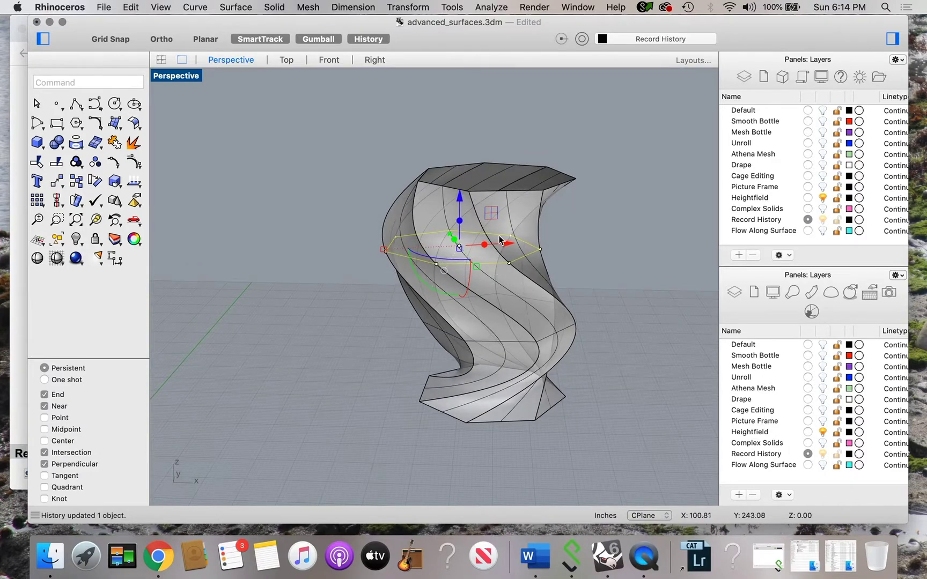
pyautogui.click(584, 280)
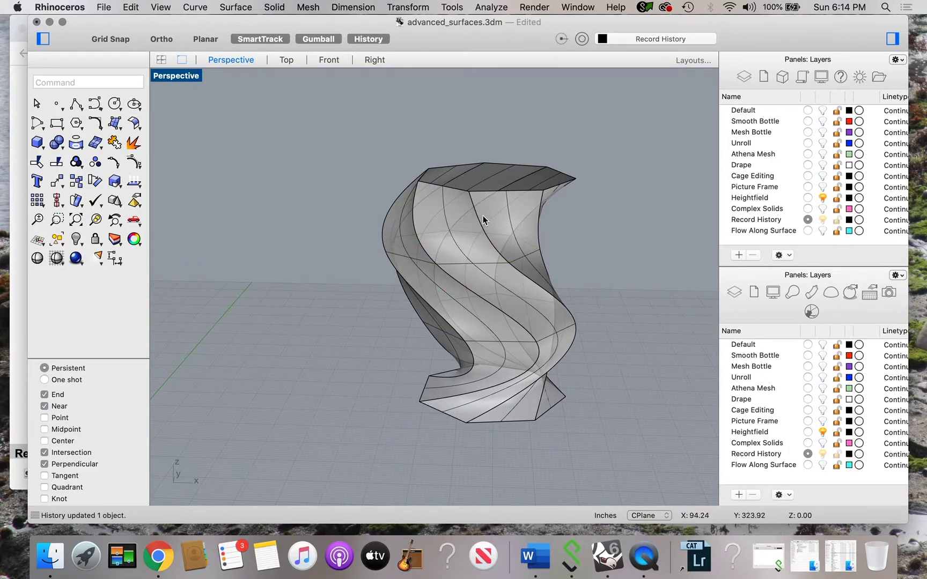
# Duplicate the vase polysurface without its profile curves, place the copy beside the original in positive X, and select the copy
pyautogui.click(505, 214)
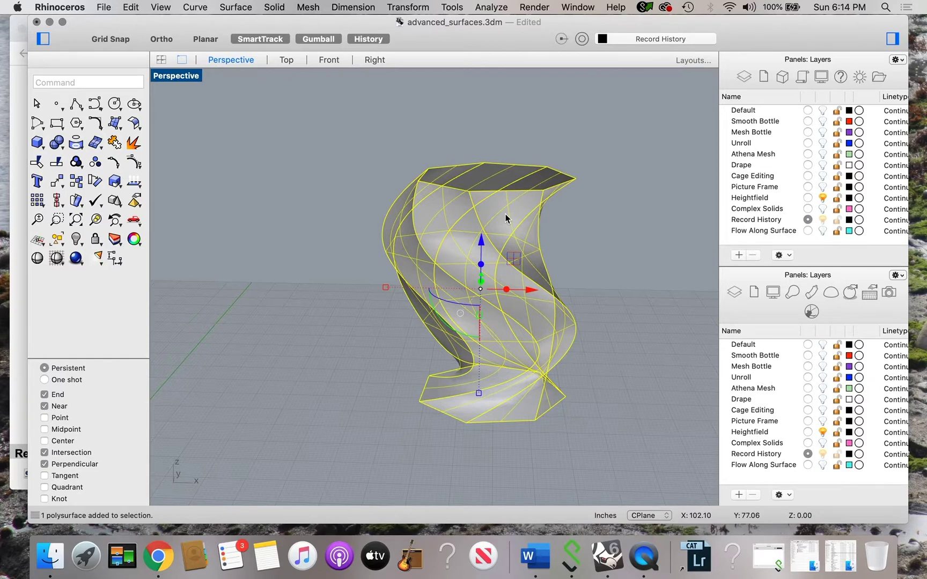
pyautogui.press('super+c')
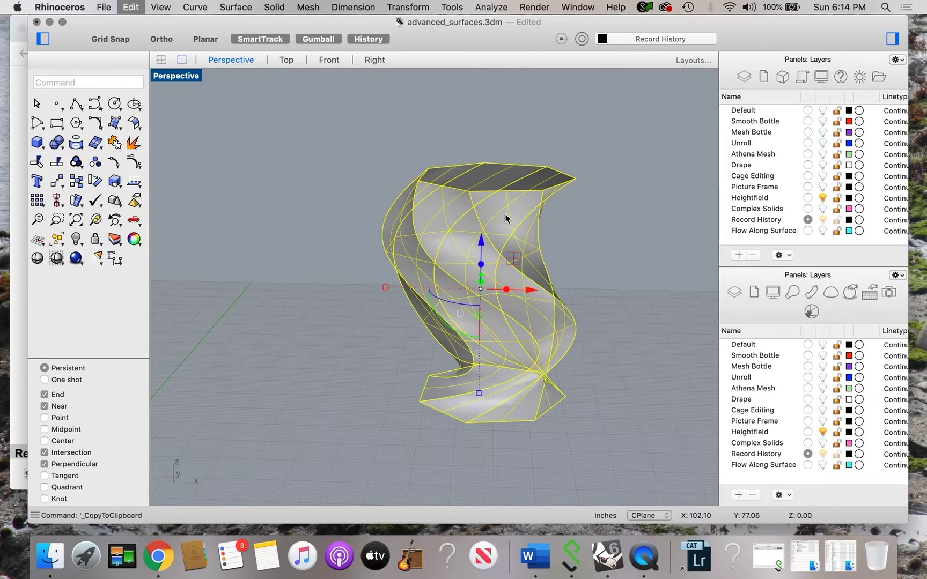
pyautogui.press('super+v')
pyautogui.moveTo(530, 293); pyautogui.dragTo(736, 291)
pyautogui.keyDown('shift'); pyautogui.hscroll(10, 585, 448); pyautogui.keyUp('shift')
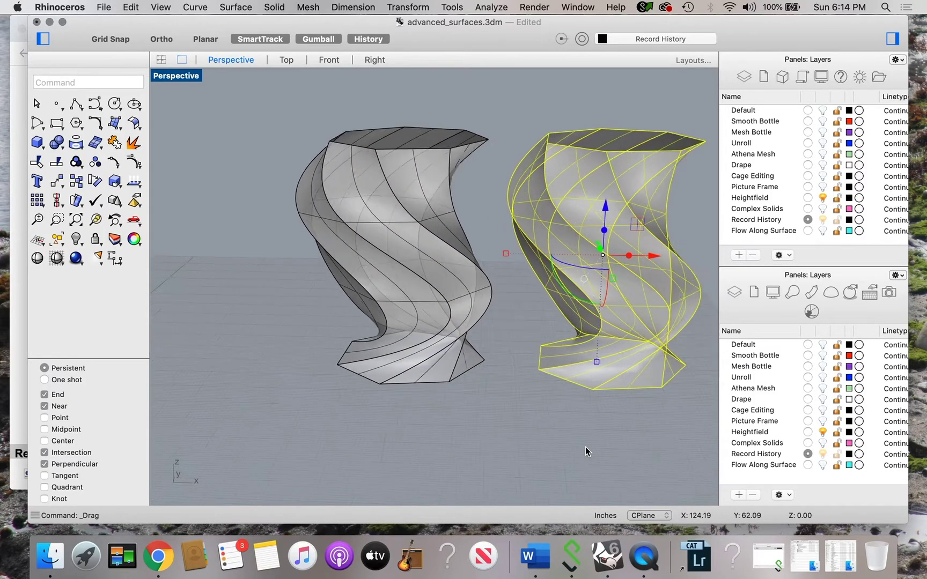
pyautogui.click(585, 448)
pyautogui.click(554, 297)
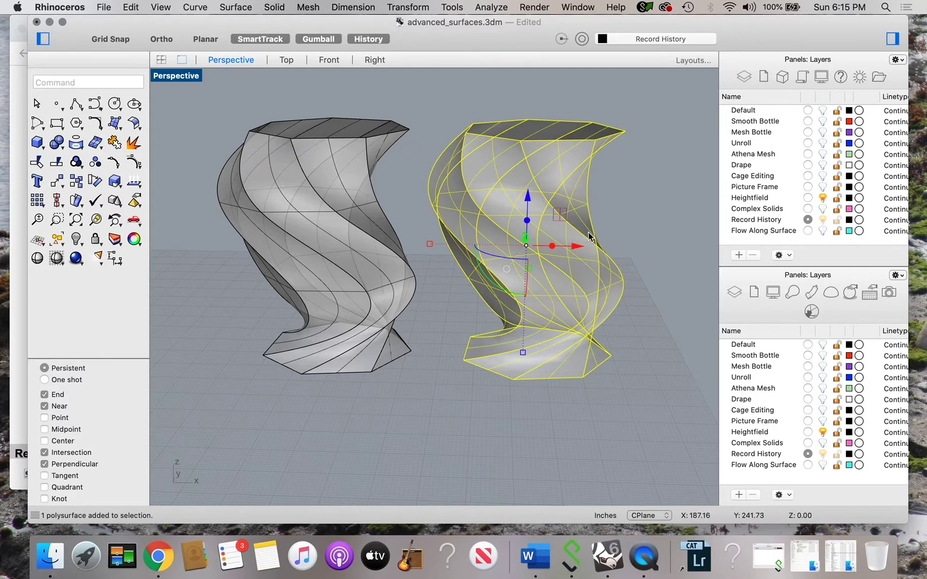
# Duplicate the original vase together with its profile curves, place the copy beside it in negative X, and clear the selection
pyautogui.click(605, 209)
pyautogui.click(581, 210)
pyautogui.hscroll(-5, 369, 312)
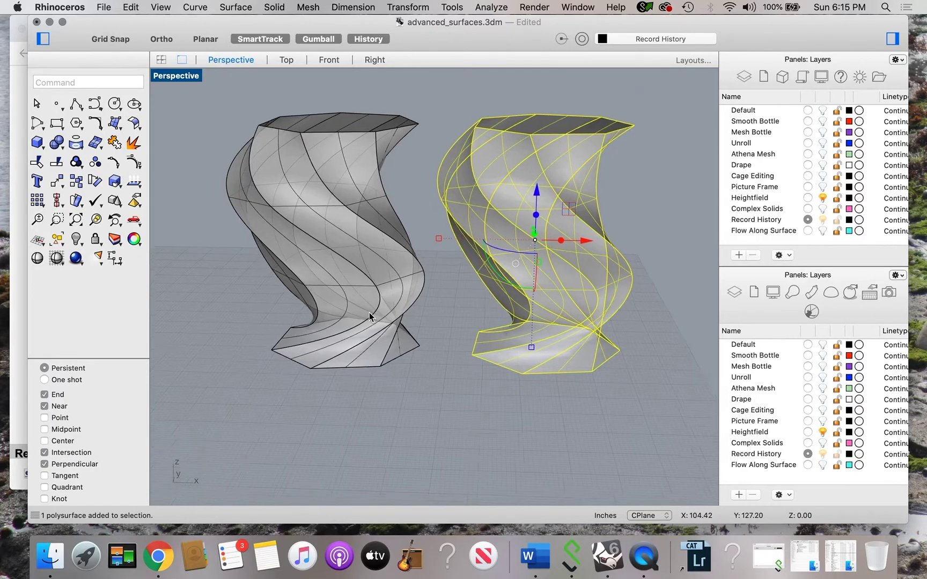
pyautogui.hscroll(-1, 369, 312)
pyautogui.moveTo(296, 90); pyautogui.dragTo(534, 388)
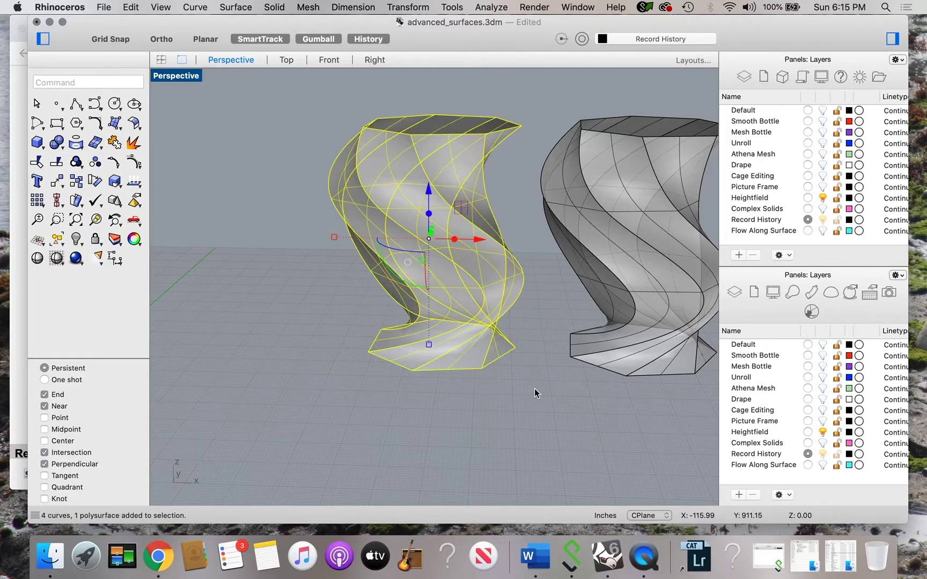
pyautogui.press('super+c')
pyautogui.press('super+v')
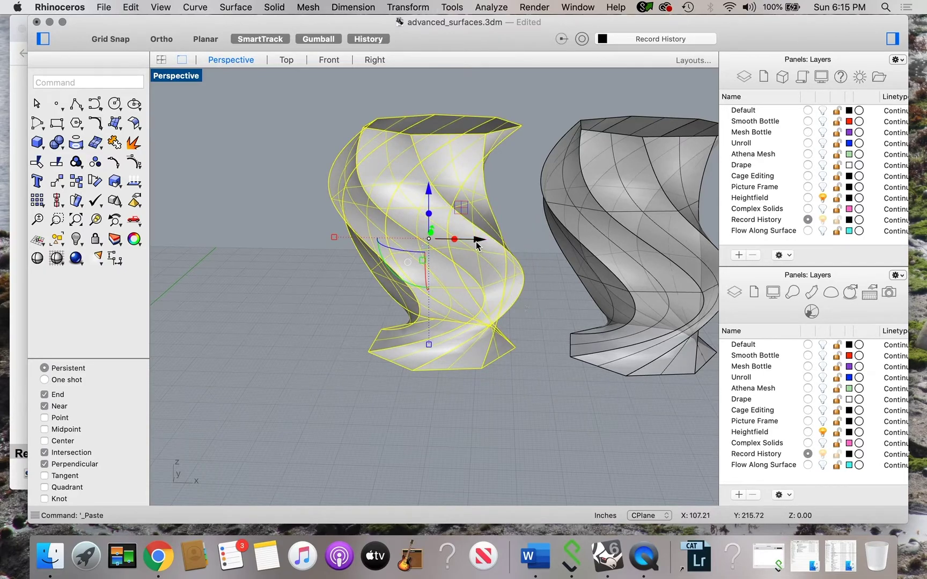
pyautogui.moveTo(477, 246); pyautogui.dragTo(255, 235)
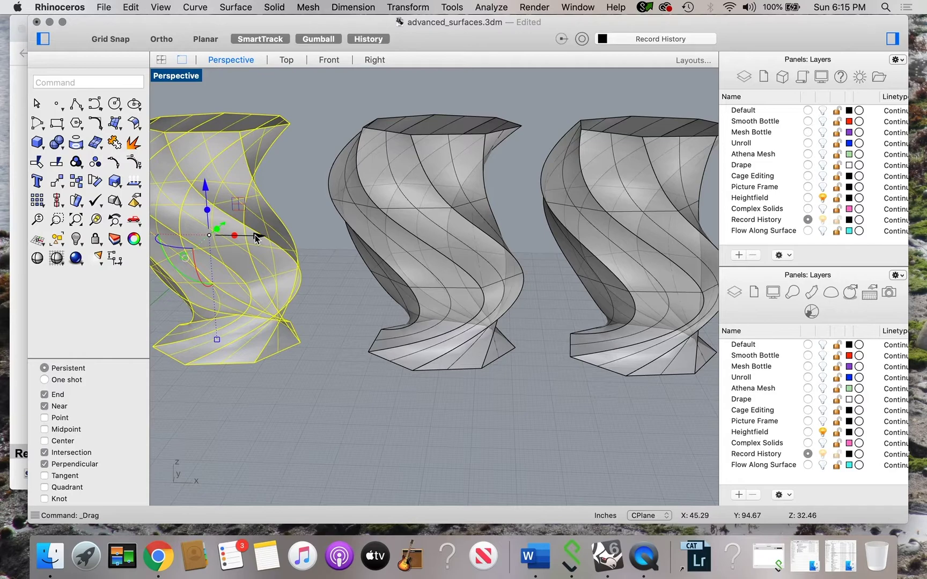
pyautogui.keyDown('shift'); pyautogui.hscroll(-5, 351, 294); pyautogui.keyUp('shift')
pyautogui.click(213, 220)
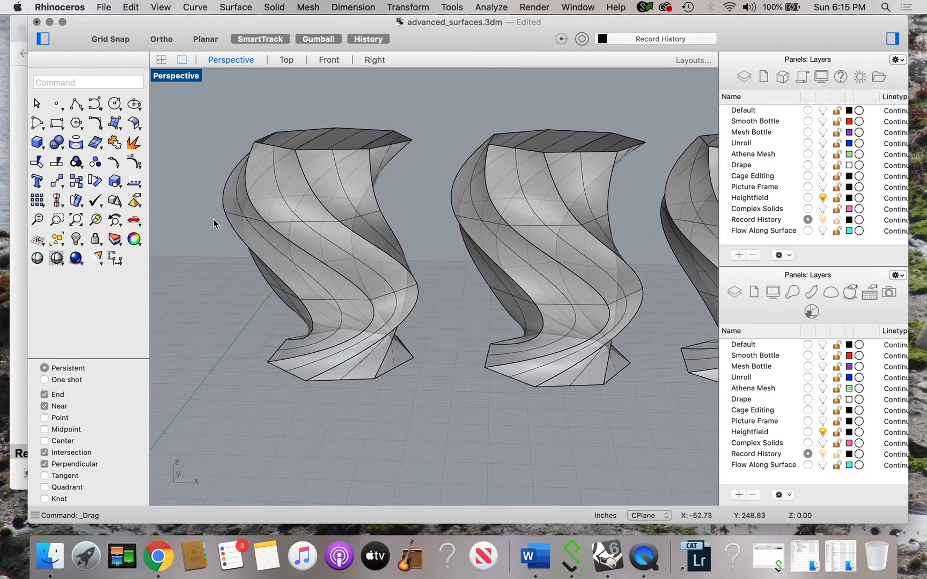
# Try to reshape the new vase copy by rotating its upper intermediate profile curve about the vertical axis
pyautogui.click(252, 223)
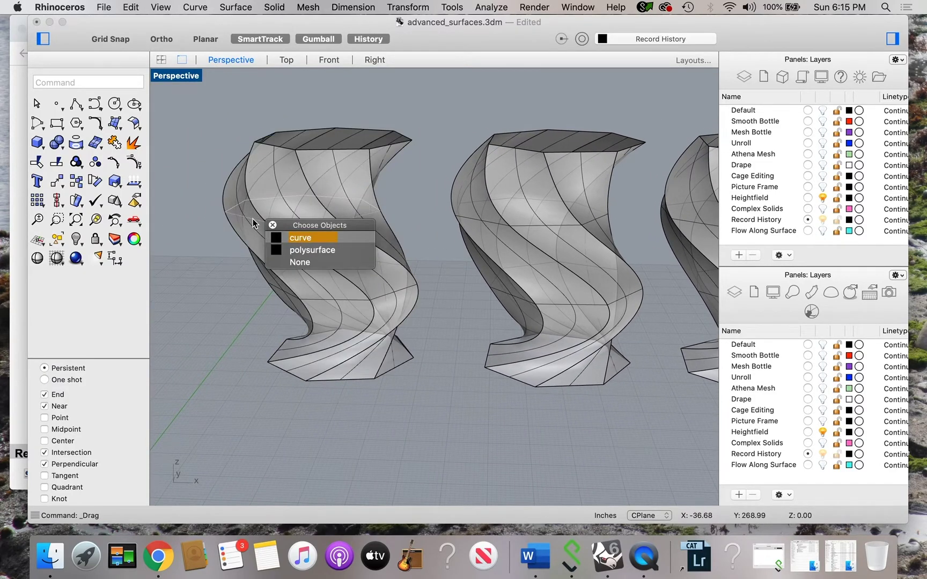
pyautogui.click(301, 234)
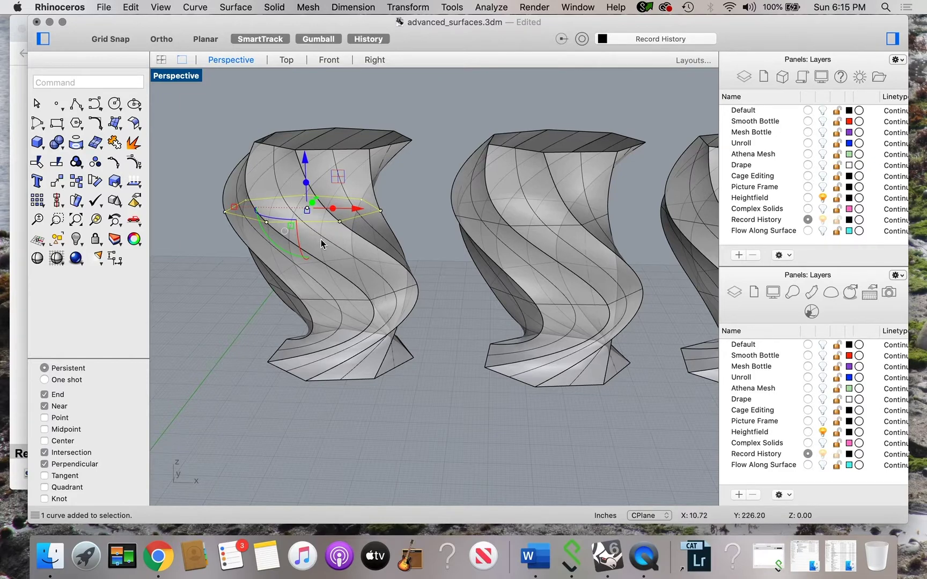
pyautogui.moveTo(268, 220); pyautogui.dragTo(247, 188)
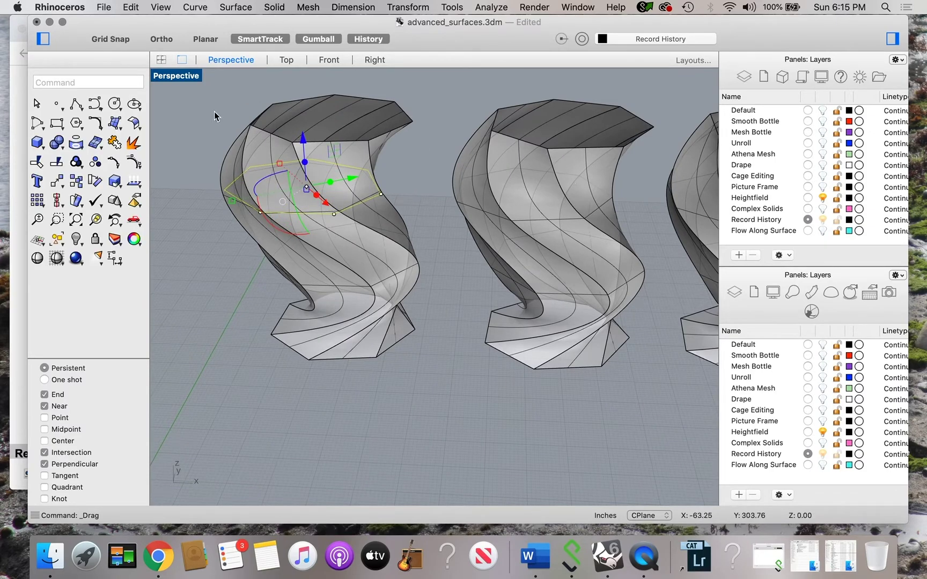
# Delete the vase copy in negative X along with its duplicated profile curves
pyautogui.scroll(-5, 416, 307)
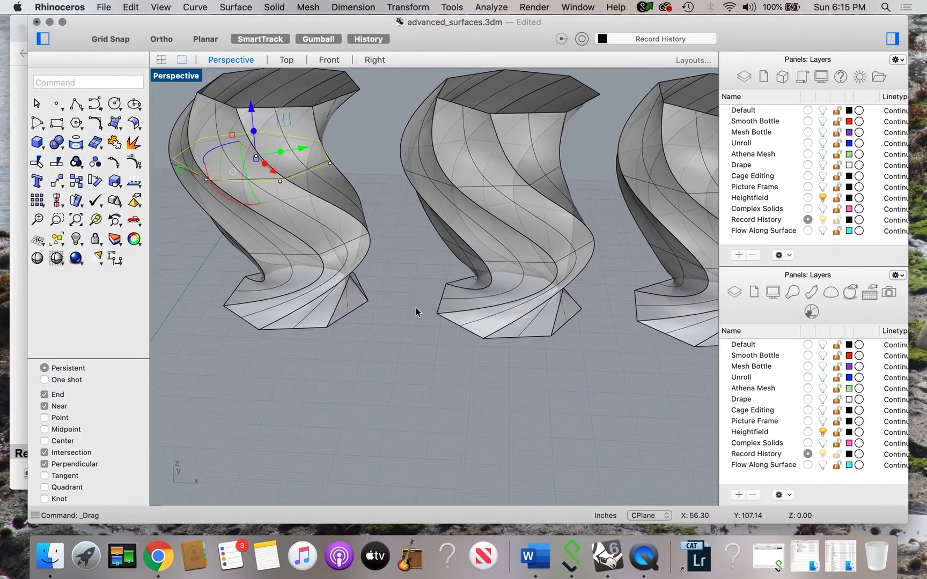
pyautogui.moveTo(276, 140); pyautogui.dragTo(396, 379)
pyautogui.press('Delete')
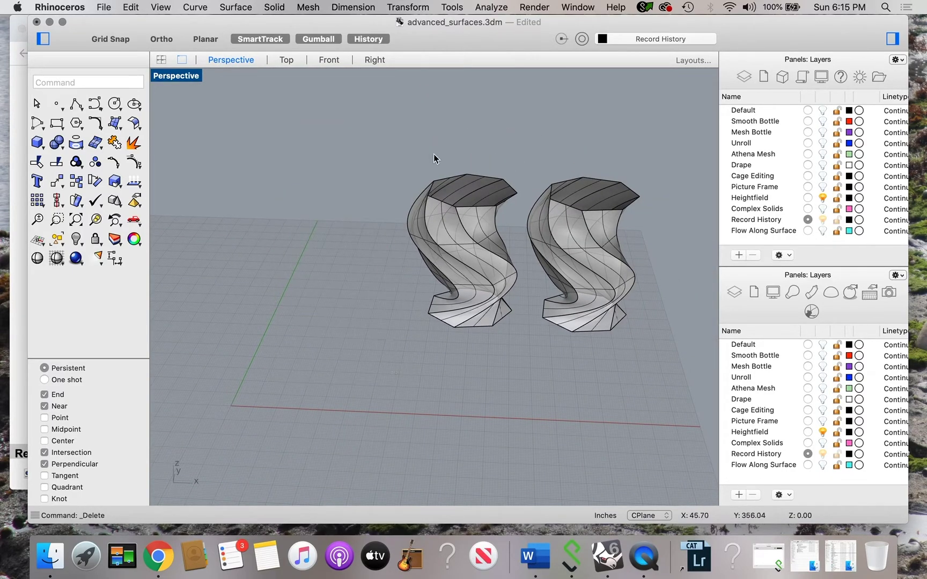
# Reshape the original vase by moving its top profile curve in negative X and rotating it about the vertical axis
pyautogui.click(452, 204)
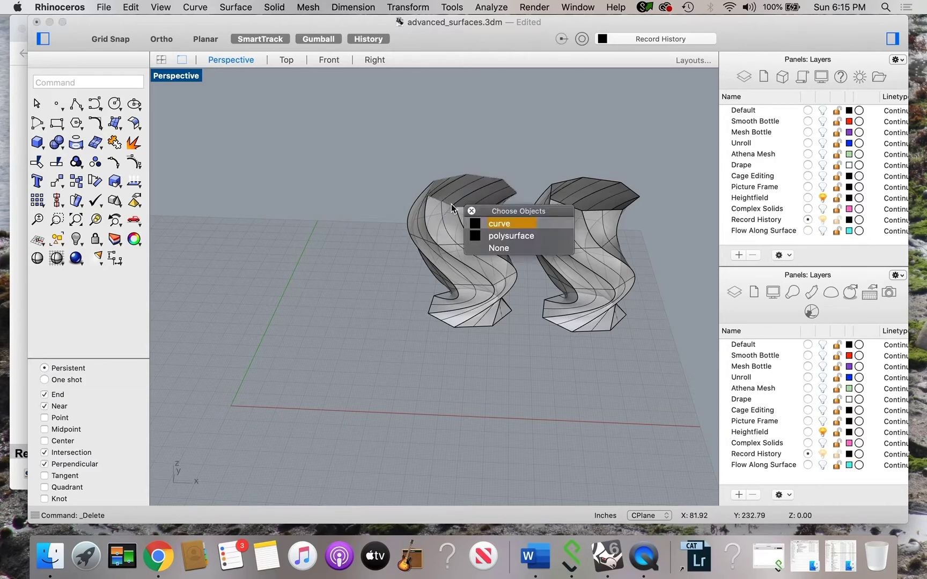
pyautogui.click(495, 224)
pyautogui.moveTo(522, 192); pyautogui.dragTo(451, 188)
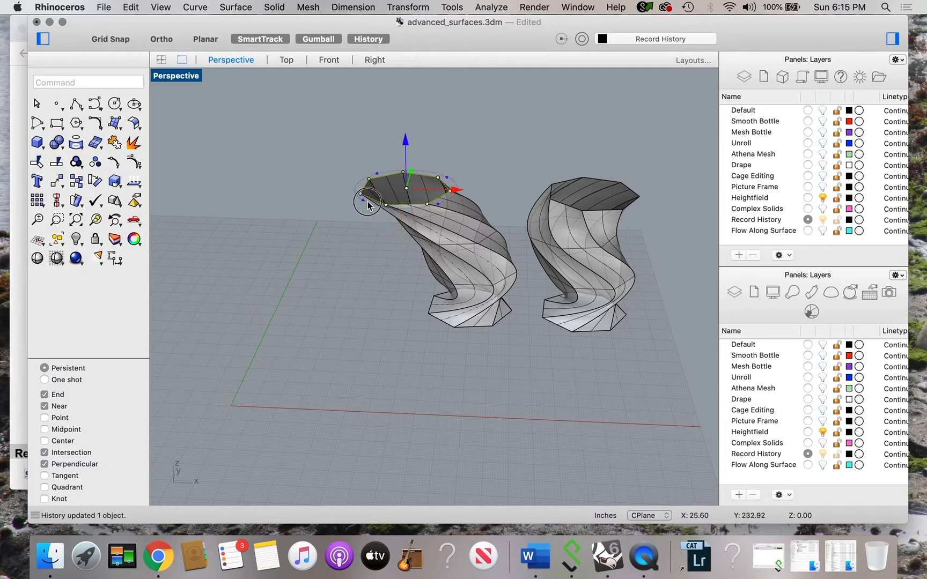
pyautogui.moveTo(368, 205); pyautogui.dragTo(378, 209)
pyautogui.scroll(5, 397, 314)
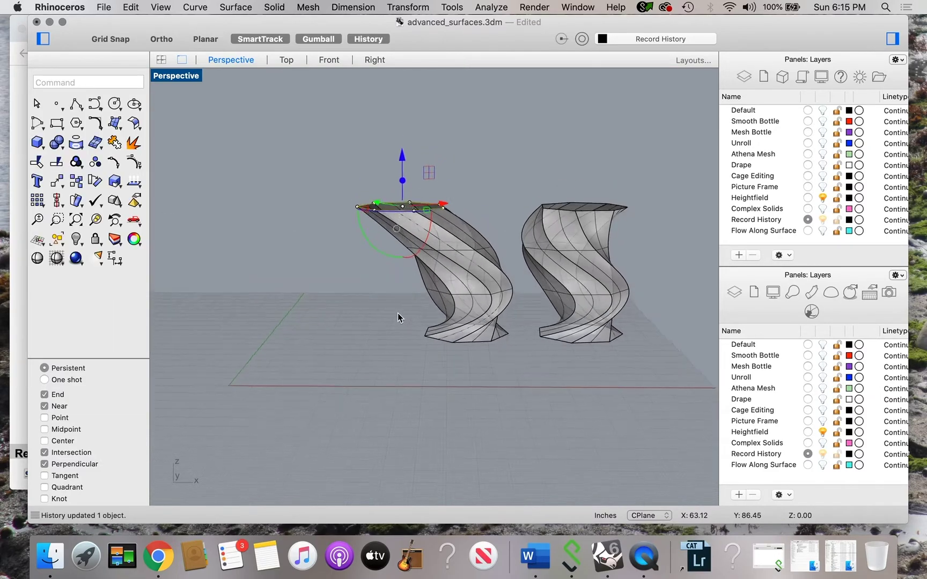
pyautogui.scroll(3, 398, 313)
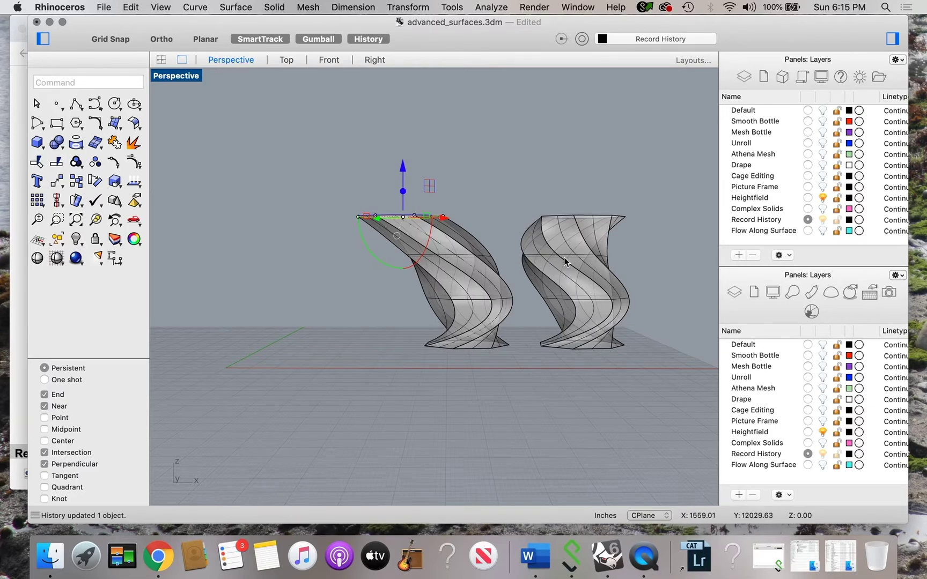
pyautogui.scroll(-5, 585, 242)
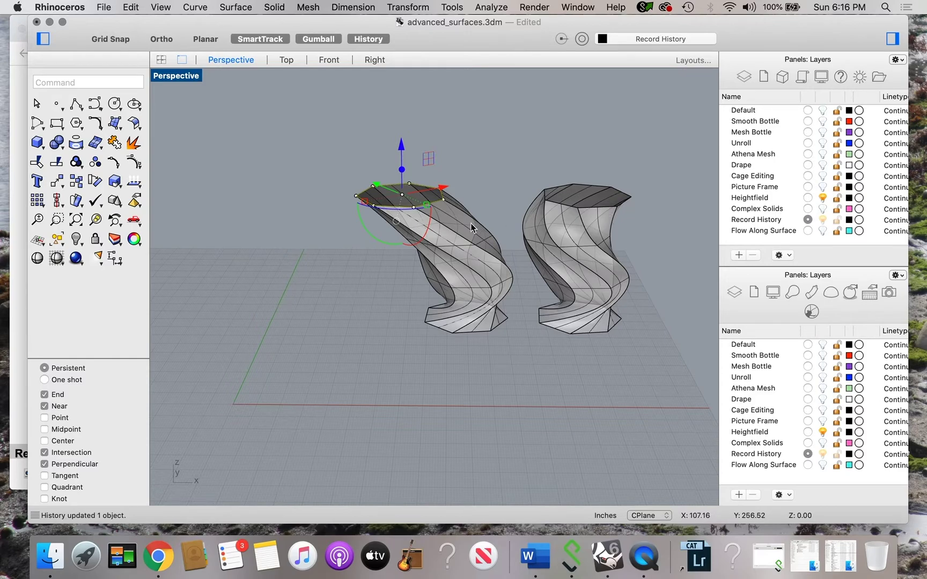
pyautogui.scroll(-5, 471, 223)
pyautogui.scroll(5, 367, 274)
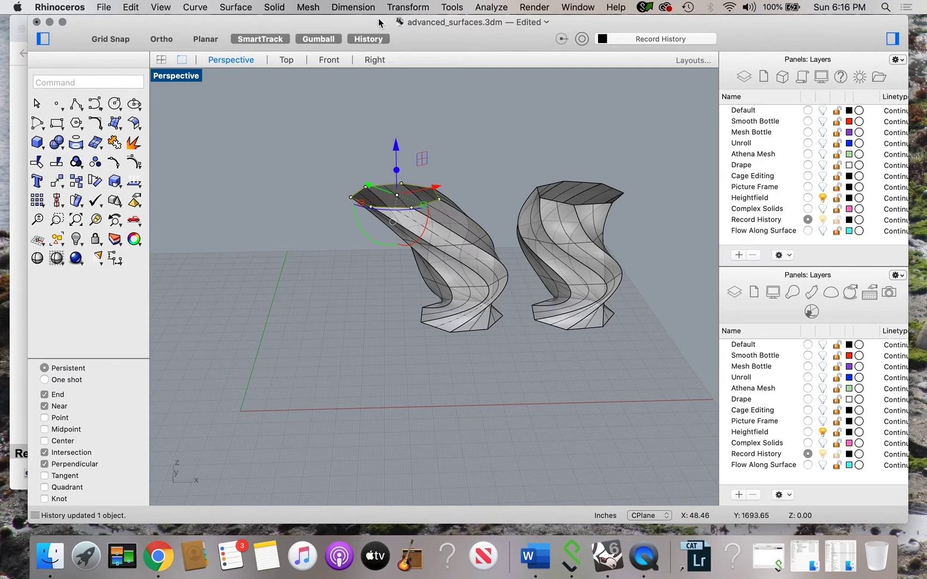
# Switch to the History help page in Chrome, examine the list of commands that support history recording, and return to Rhino
pyautogui.moveTo(350, 23); pyautogui.dragTo(428, 18)
pyautogui.click(74, 22)
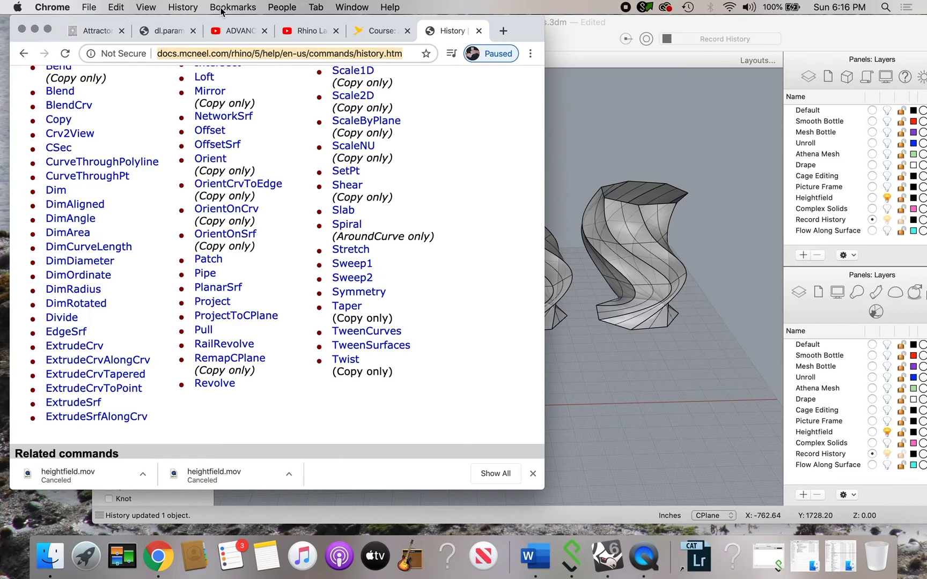
pyautogui.scroll(8, 422, 171)
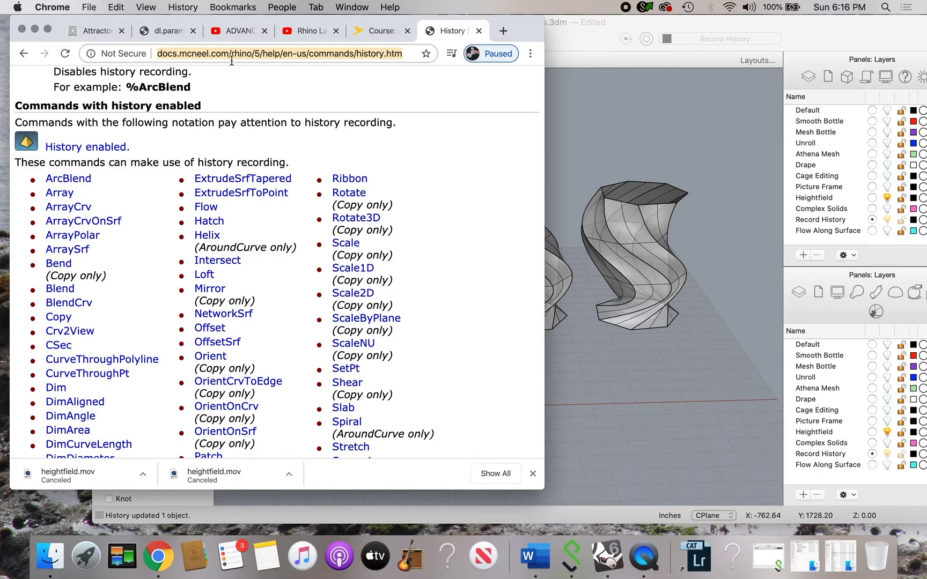
pyautogui.scroll(-3, 150, 261)
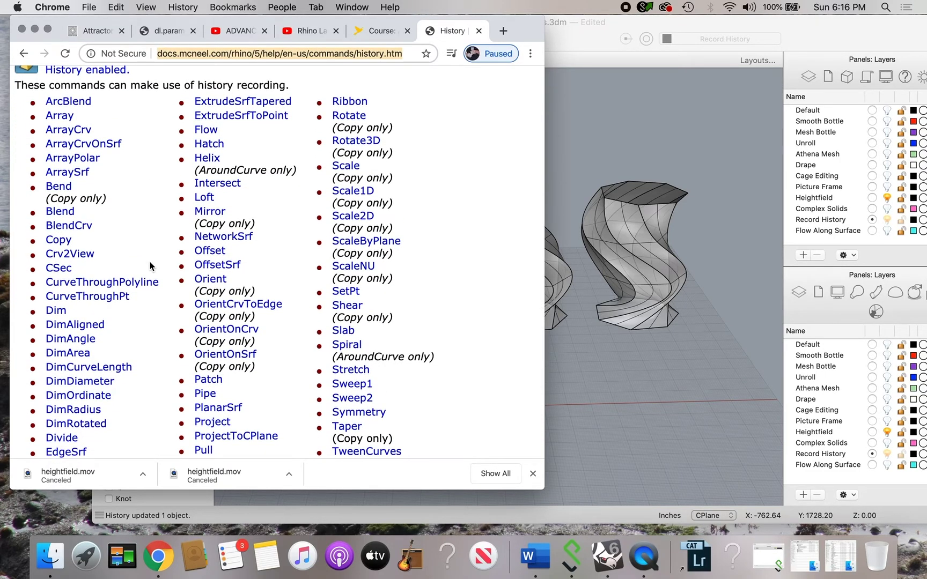
pyautogui.scroll(-1, 149, 266)
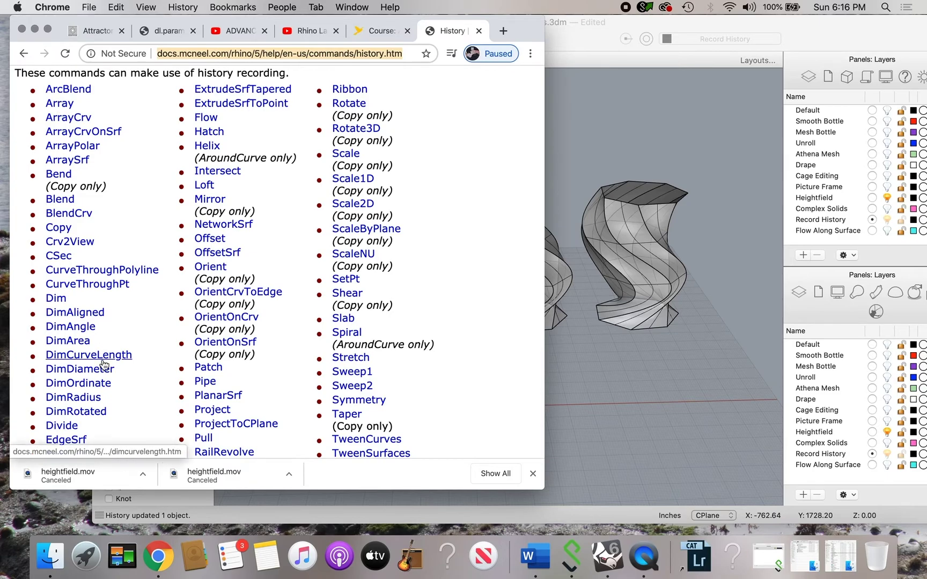
pyautogui.scroll(-3, 106, 370)
pyautogui.scroll(-1, 105, 369)
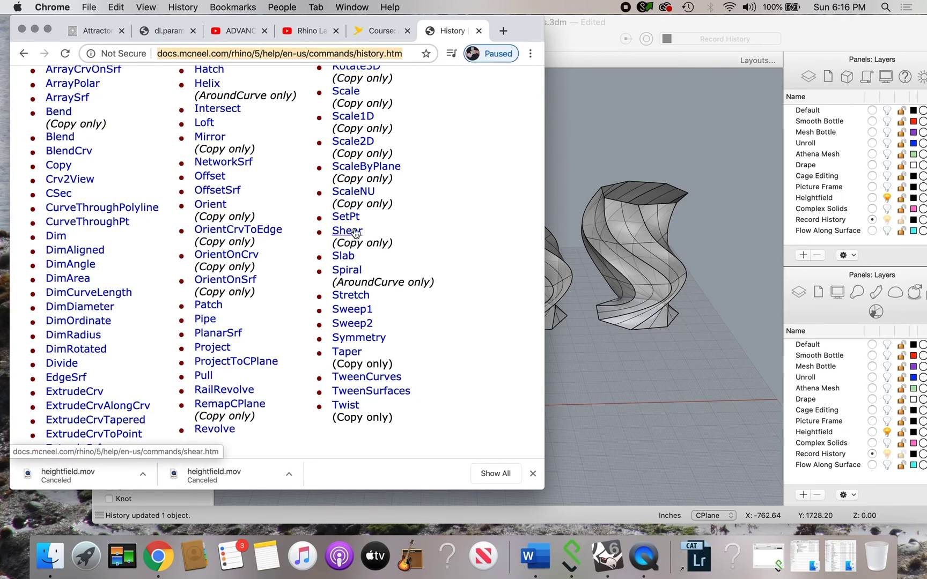
pyautogui.click(619, 120)
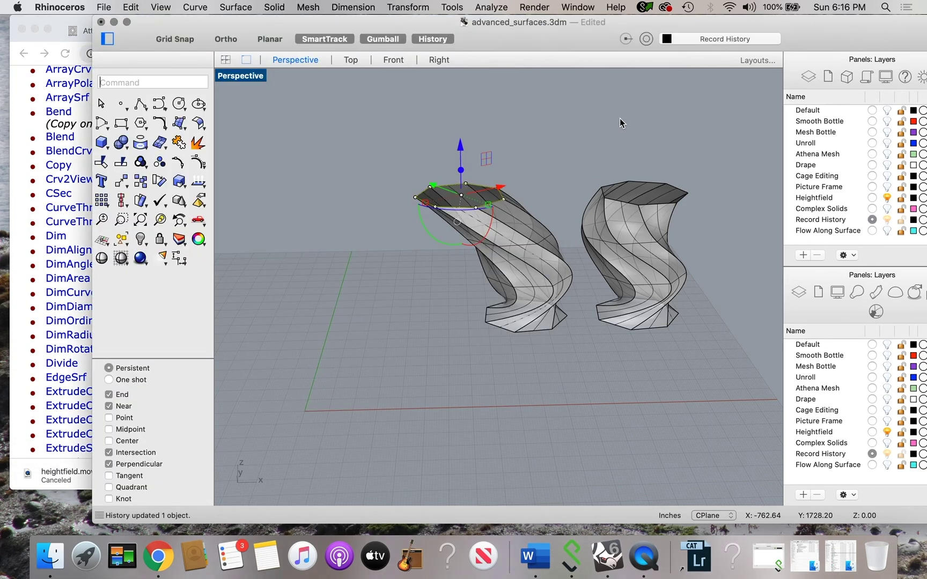